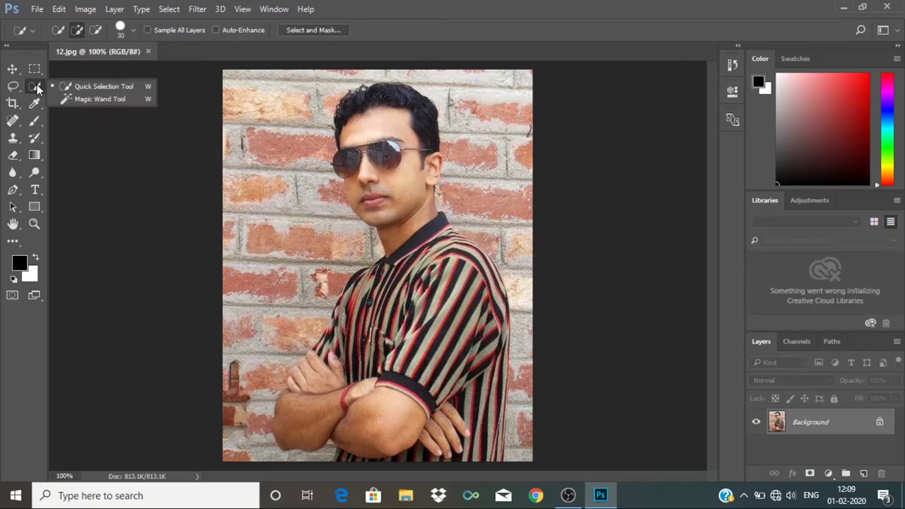
- Try selecting the brick wall background with the Quick Selection Tool, triggering the RAM error
click(84, 91)
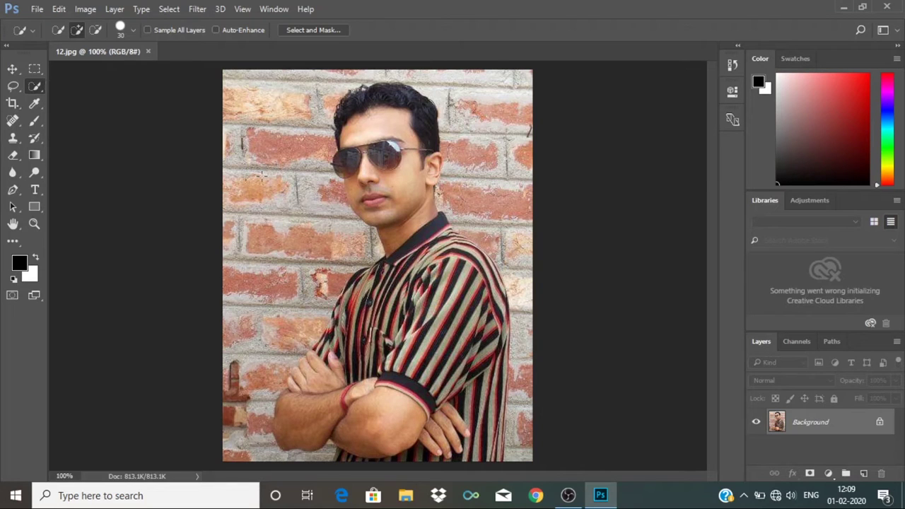
click(263, 178)
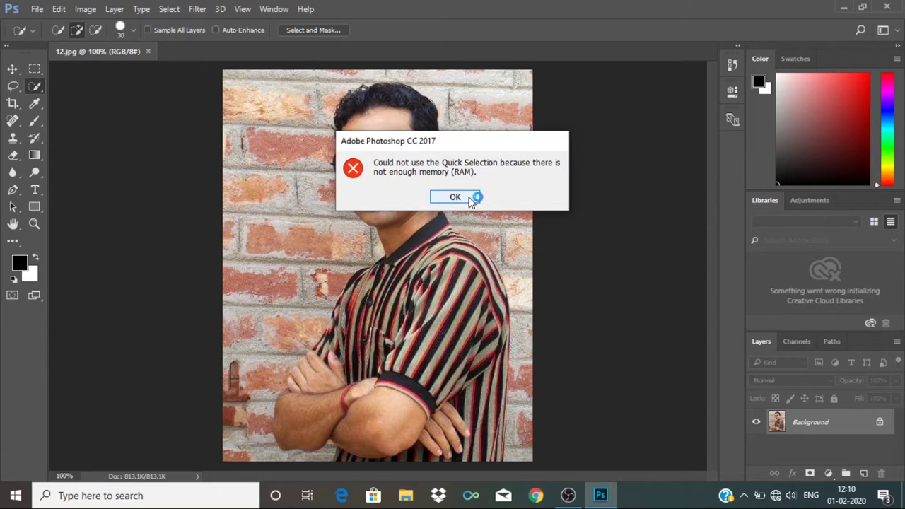
- Dismiss the insufficient-memory error and retry selecting the brick background
click(455, 198)
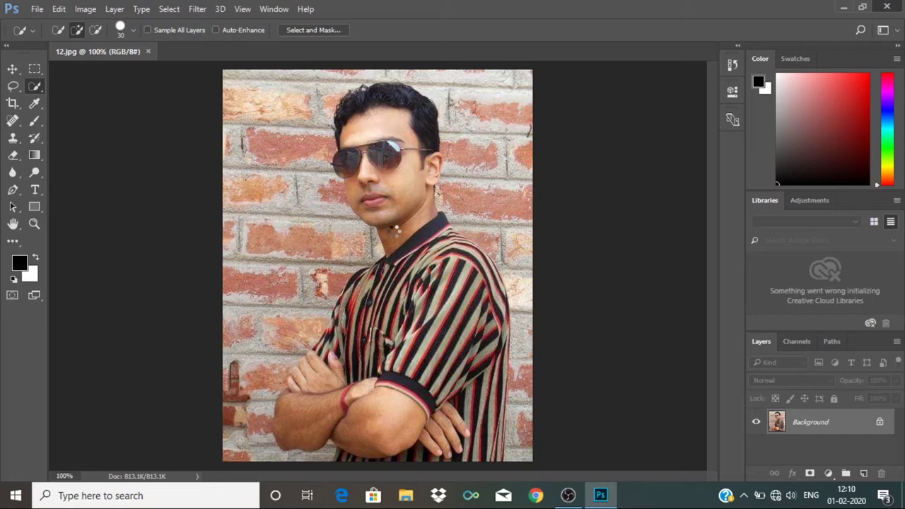
click(395, 230)
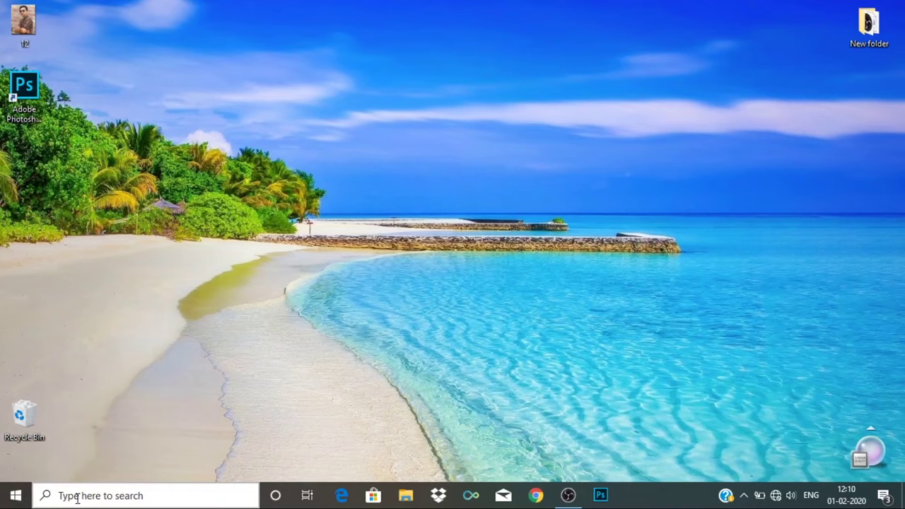
- Search Windows for 'regedit' and launch Registry Editor from the results
click(78, 498)
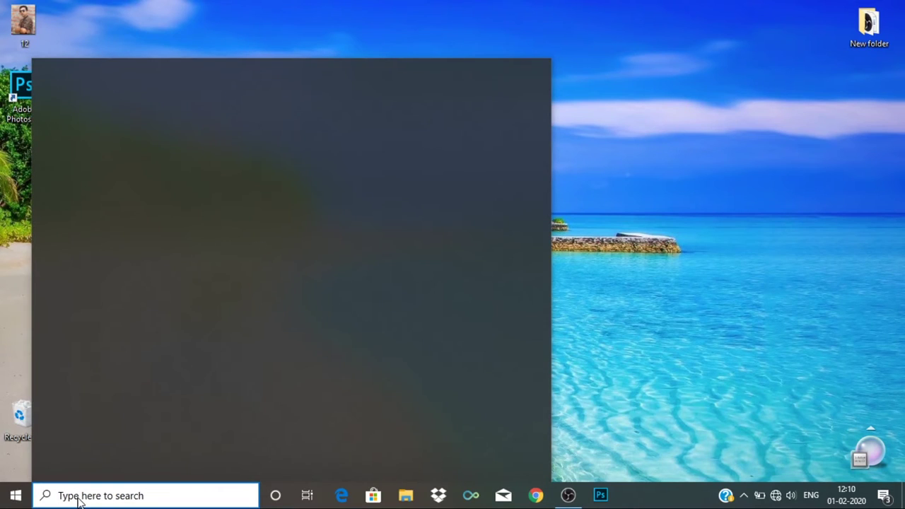
text(regedi)
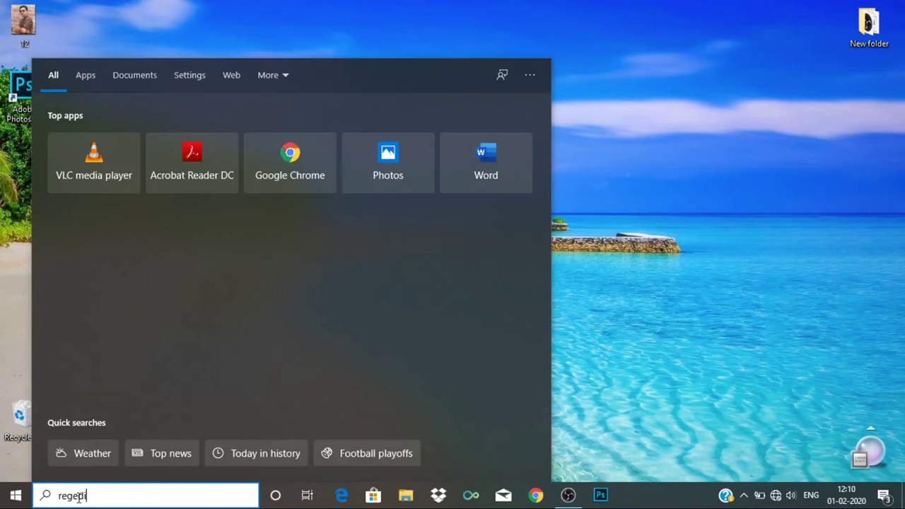
text(t)
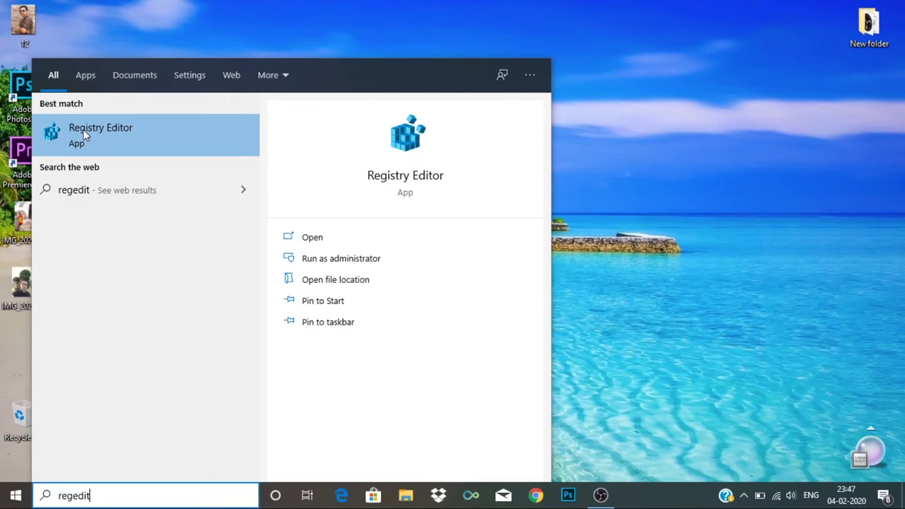
click(83, 129)
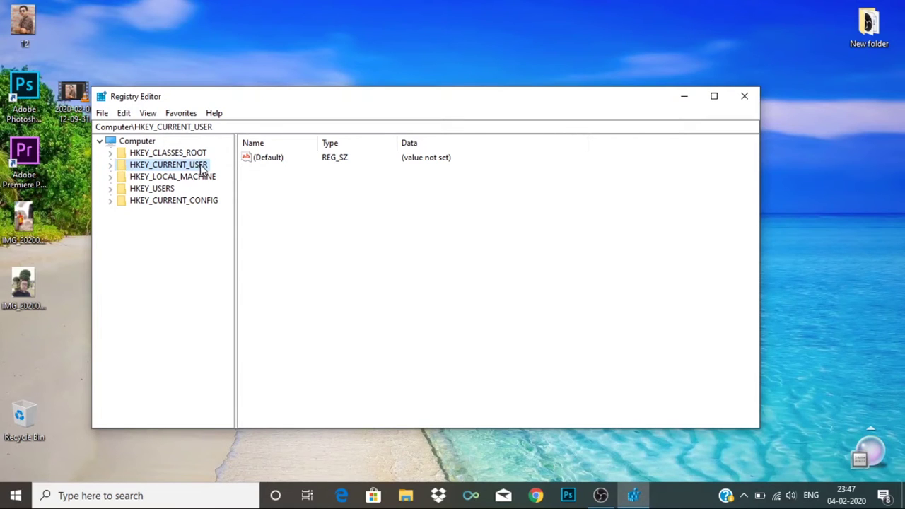
- Navigate through HKEY_CURRENT_USER > Software > Adobe > Photoshop to the 110.0 key
click(110, 165)
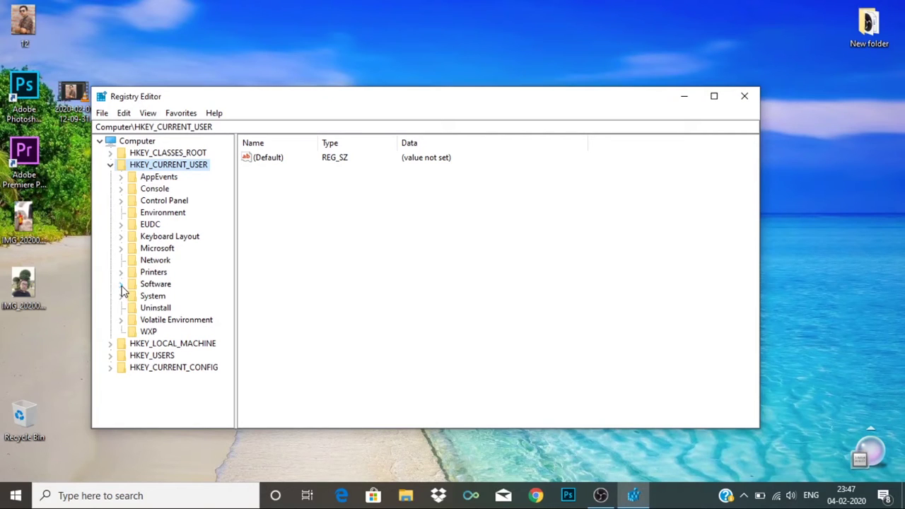
click(121, 285)
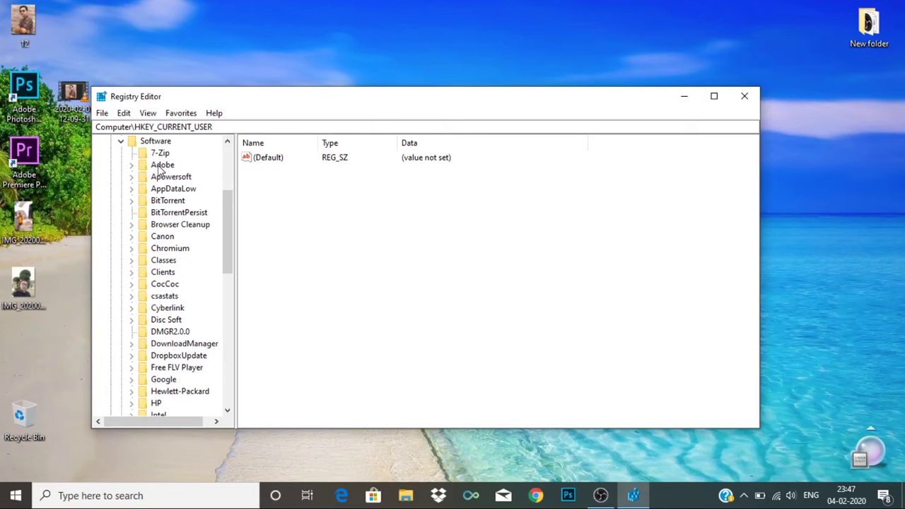
click(131, 165)
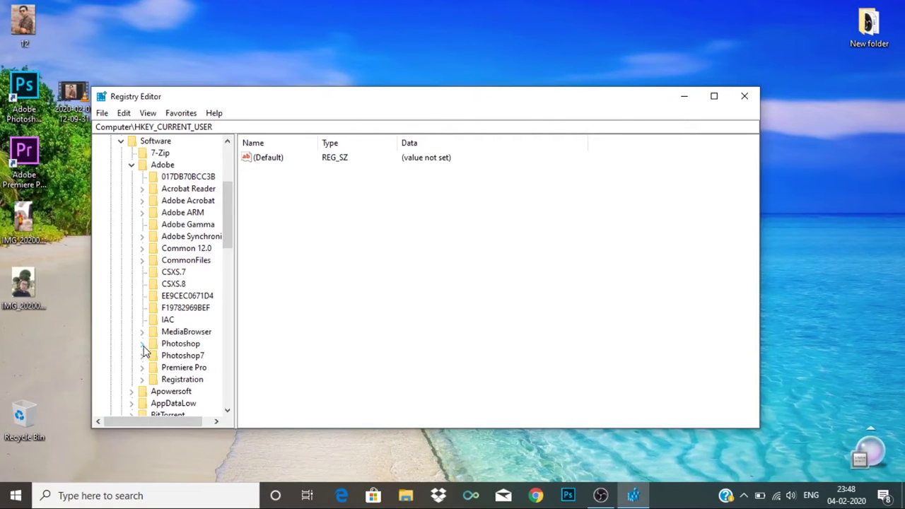
click(142, 344)
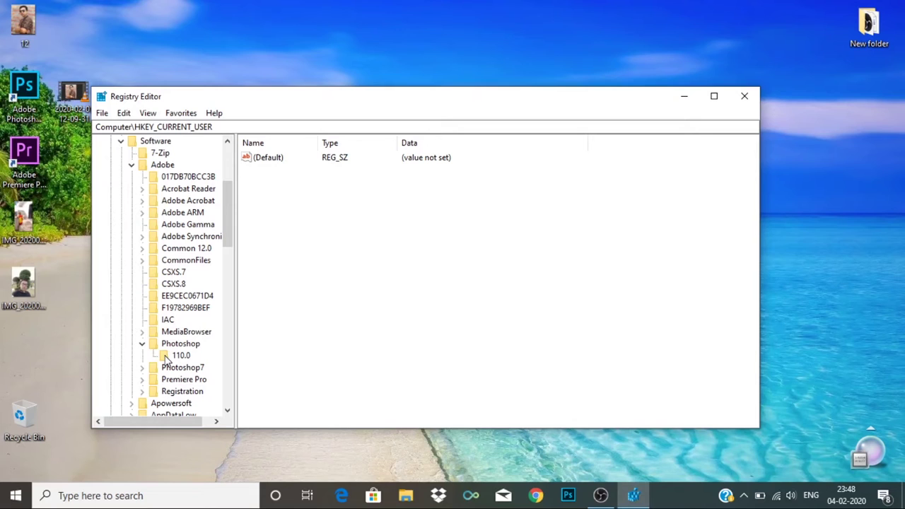
click(167, 356)
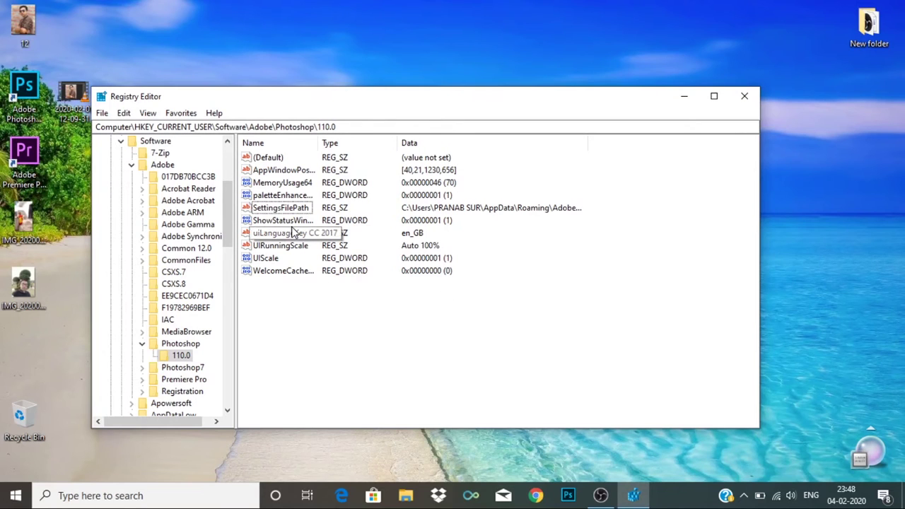
- Create a DWORD (32-bit) value named OverridePhysicalMemoryMB in the 110.0 key
right_click(336, 343)
mouse_move(367, 346)
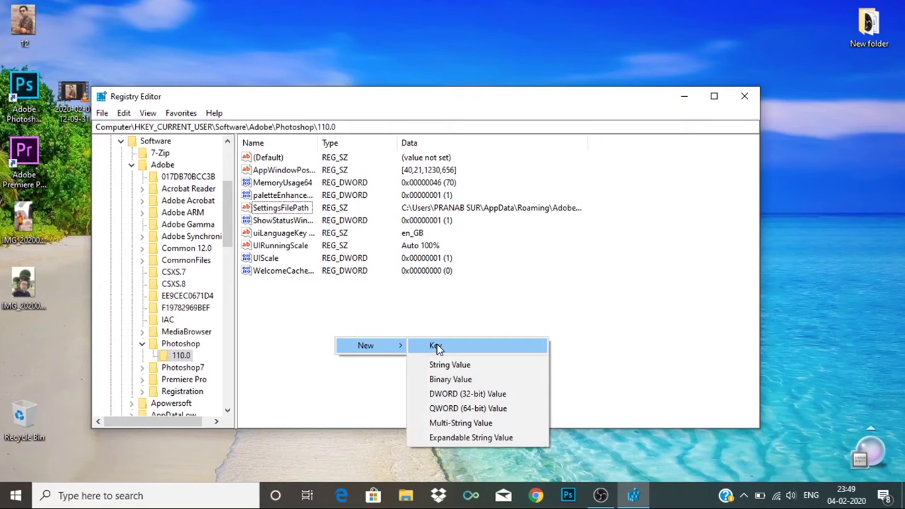
click(459, 397)
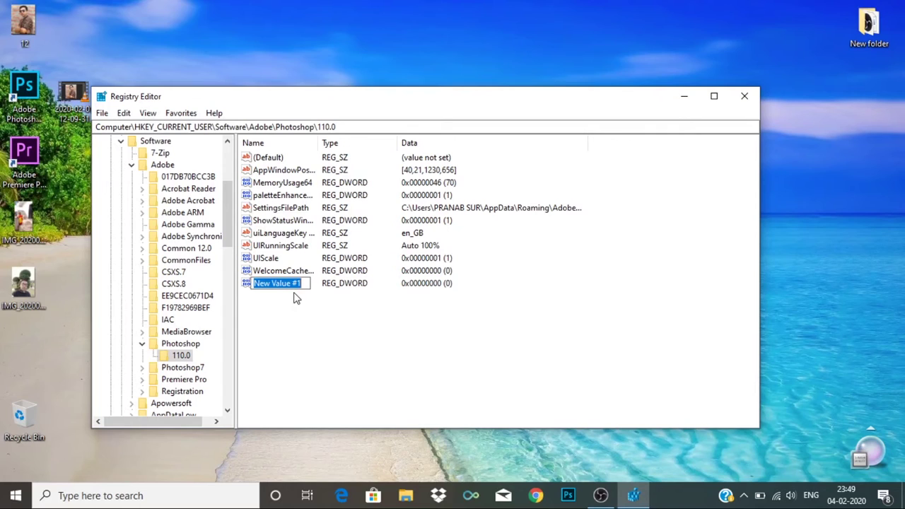
text(Over)
text(ride)
text(P)
text(hysica)
text(lM)
text(emory)
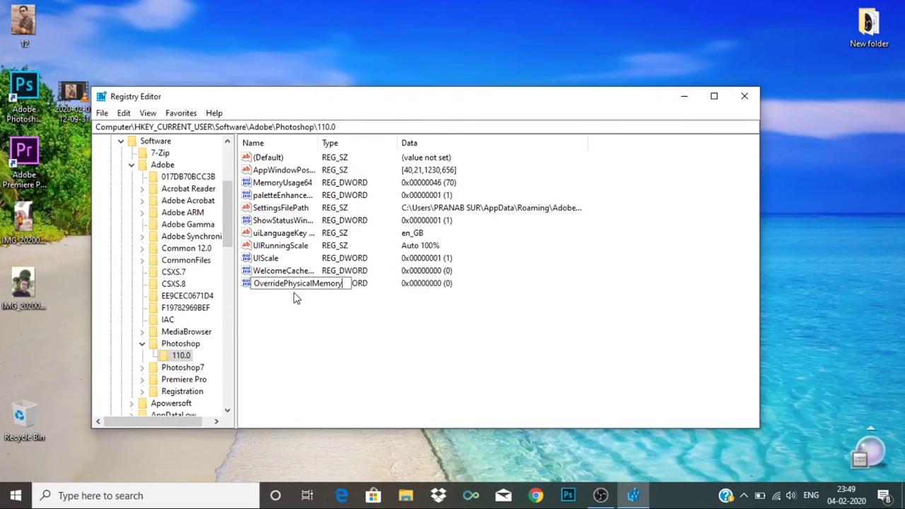
text(MB)
key(Return)
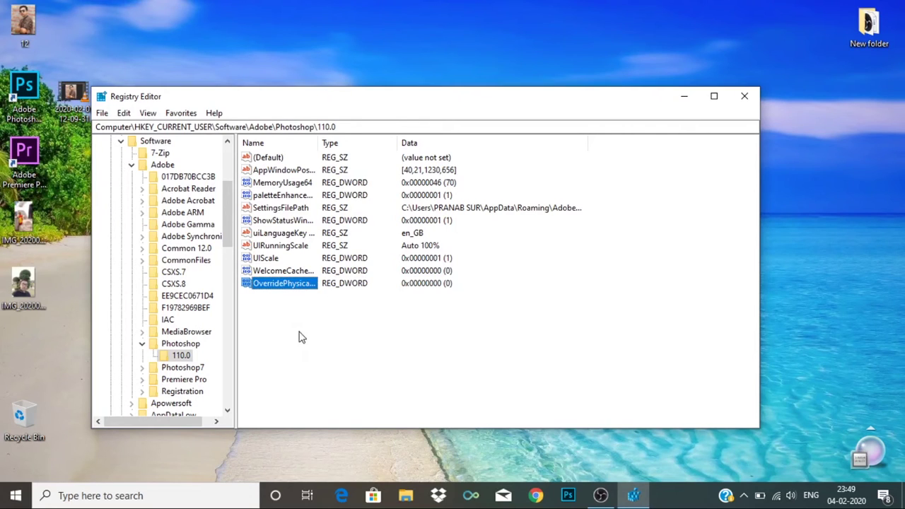
click(273, 284)
- Set OverridePhysicalMemoryMB's value data to hexadecimal 240 (0x00000240, 576)
right_click(273, 286)
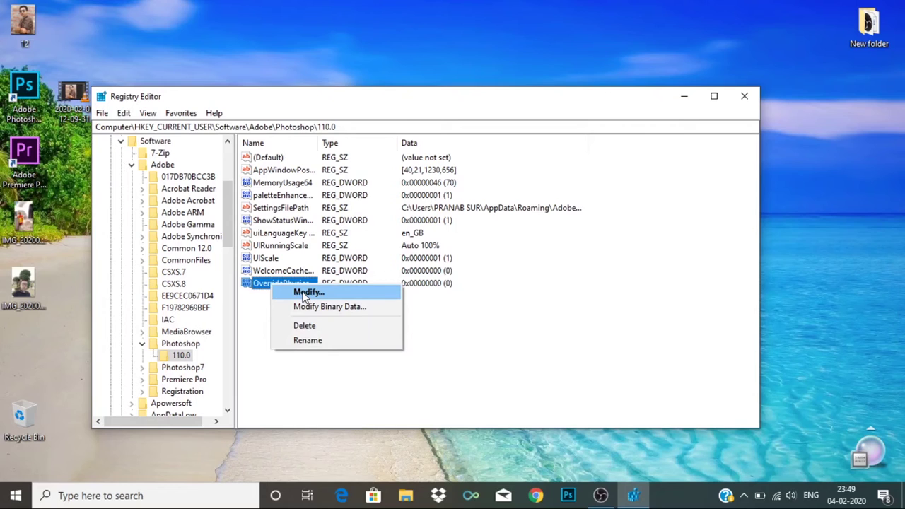
click(305, 293)
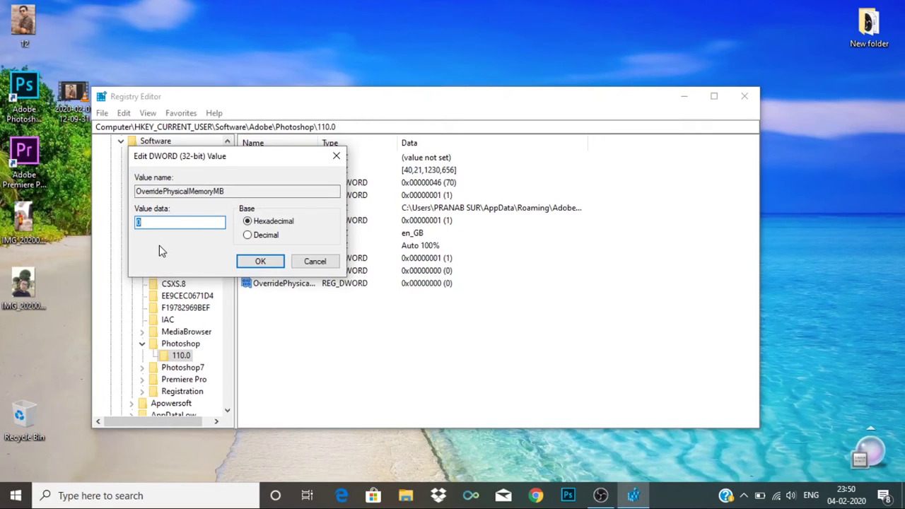
text(240)
click(246, 266)
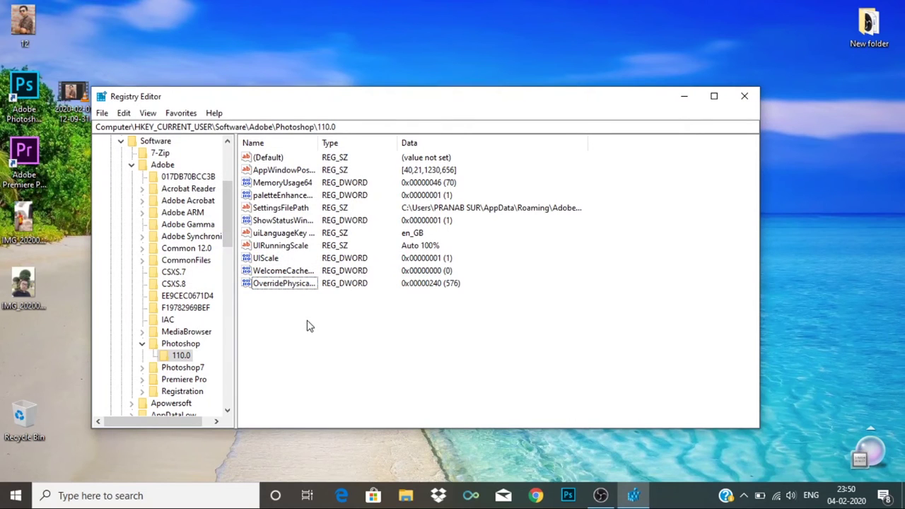
- Close Registry Editor, relaunch Photoshop, and drag the 12 photo onto Photoshop's taskbar button
click(744, 98)
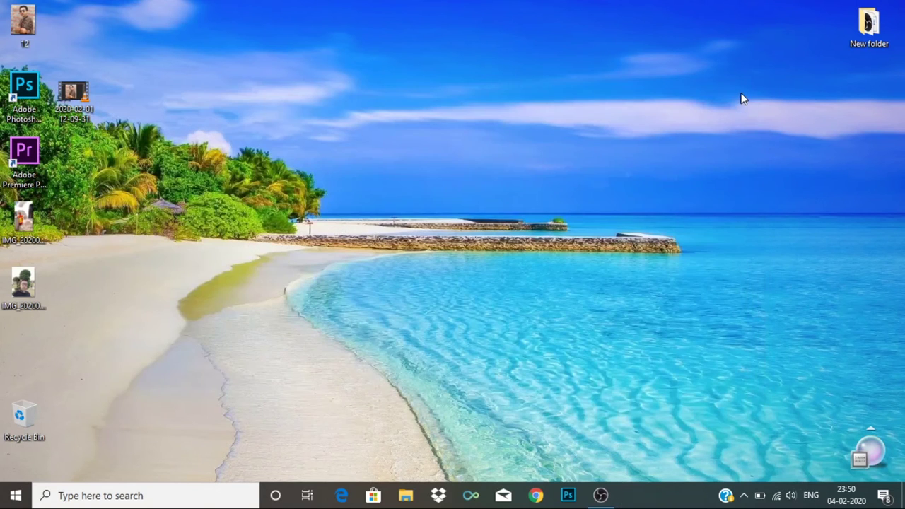
double_click(24, 85)
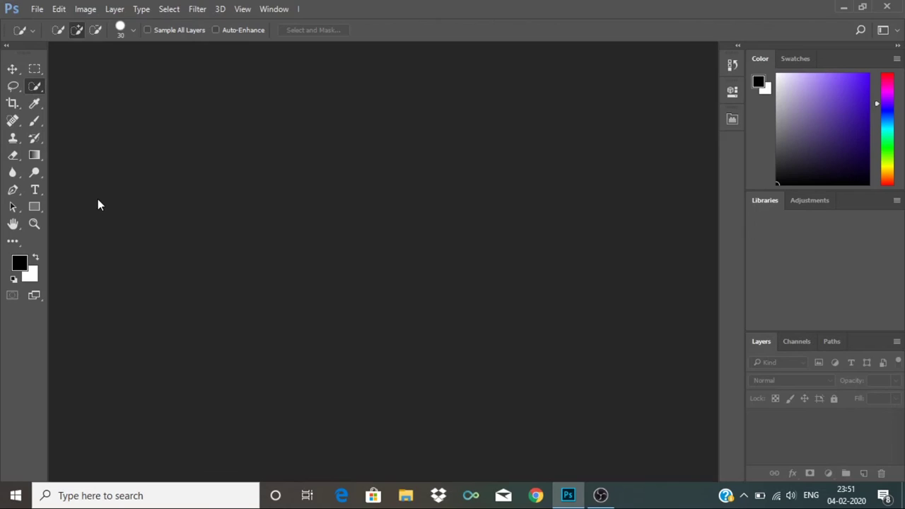
click(844, 7)
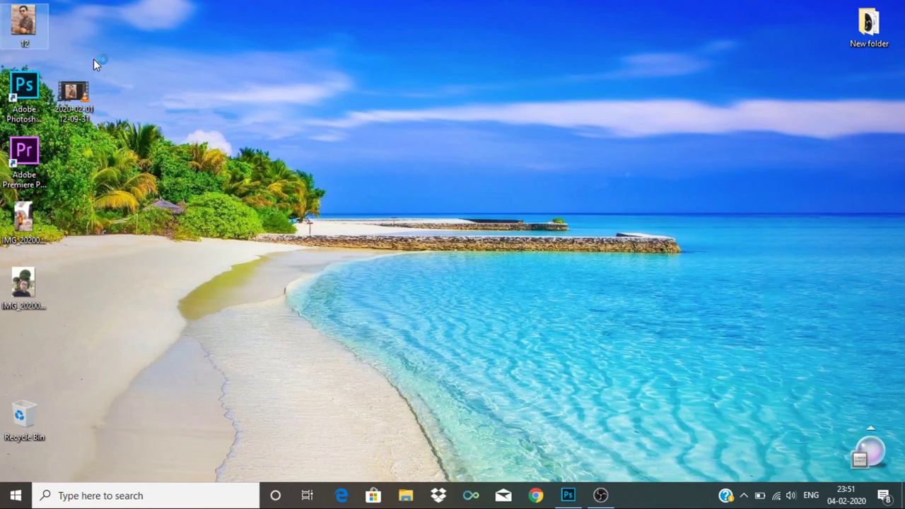
drag(23, 27, 574, 481)
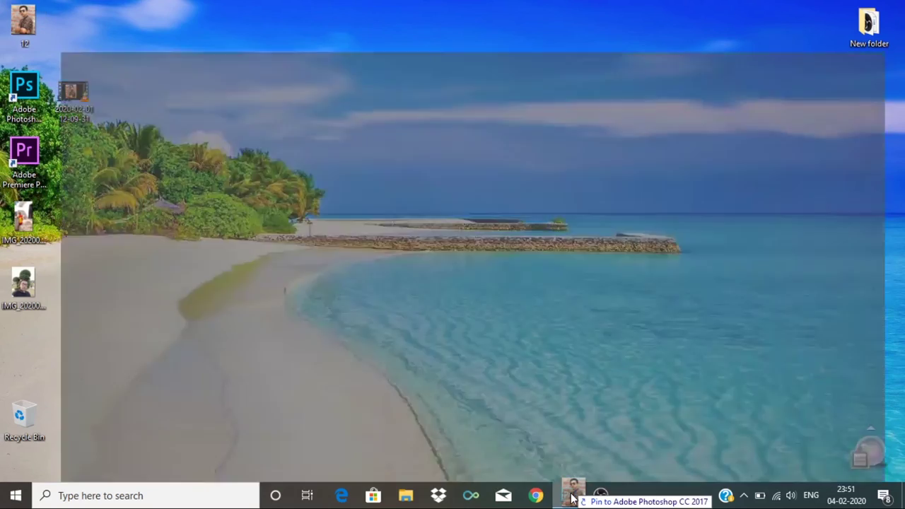
drag(574, 481, 554, 386)
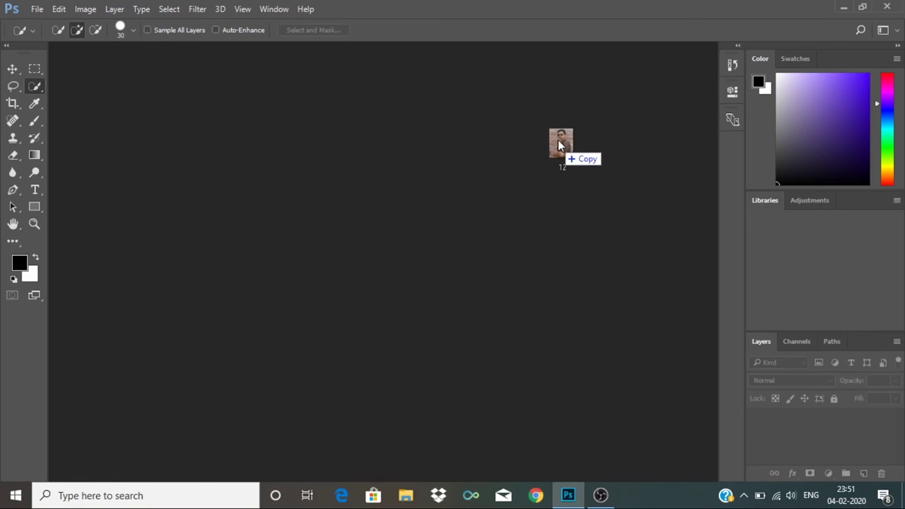
- Open 12.jpg in Photoshop and quick-select the upper-left brick wall without a memory error
drag(559, 160, 509, 29)
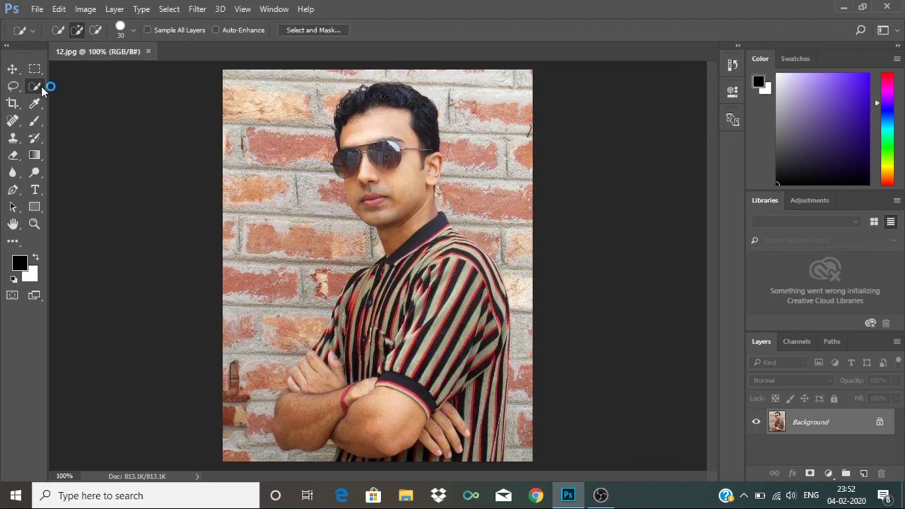
right_click(40, 89)
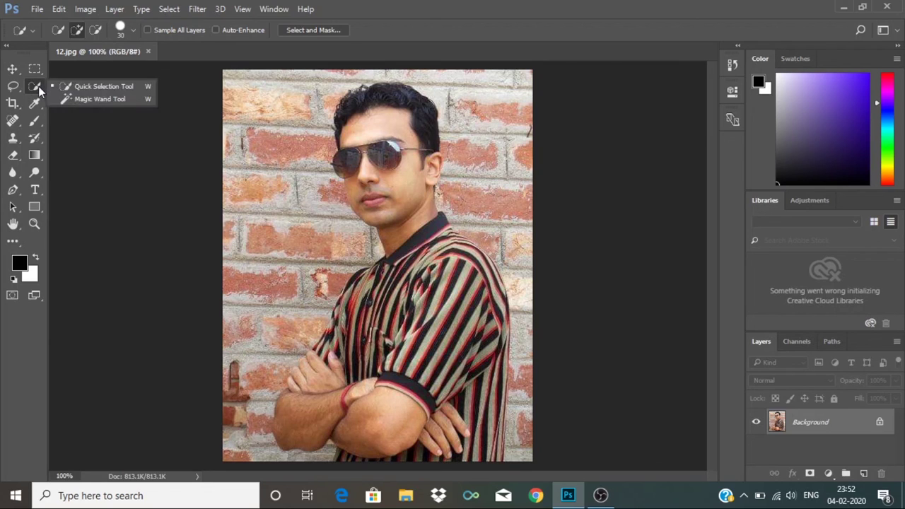
click(97, 86)
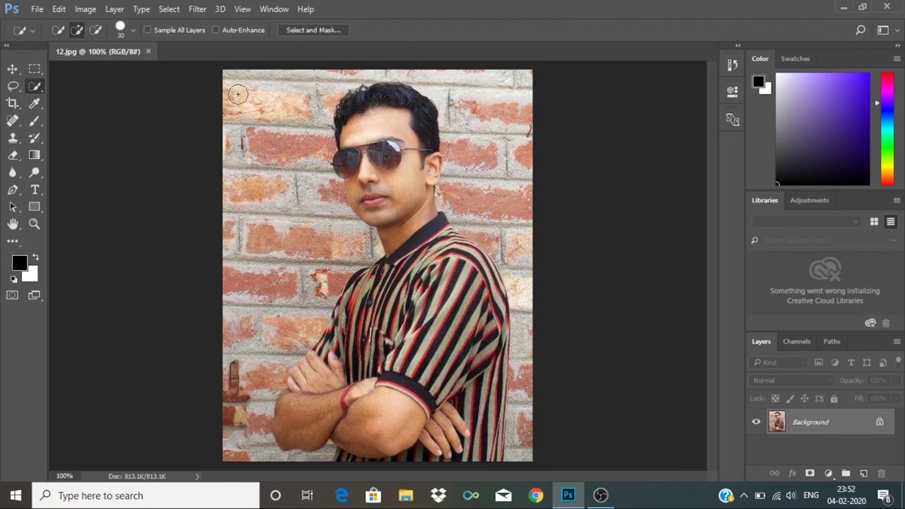
click(305, 211)
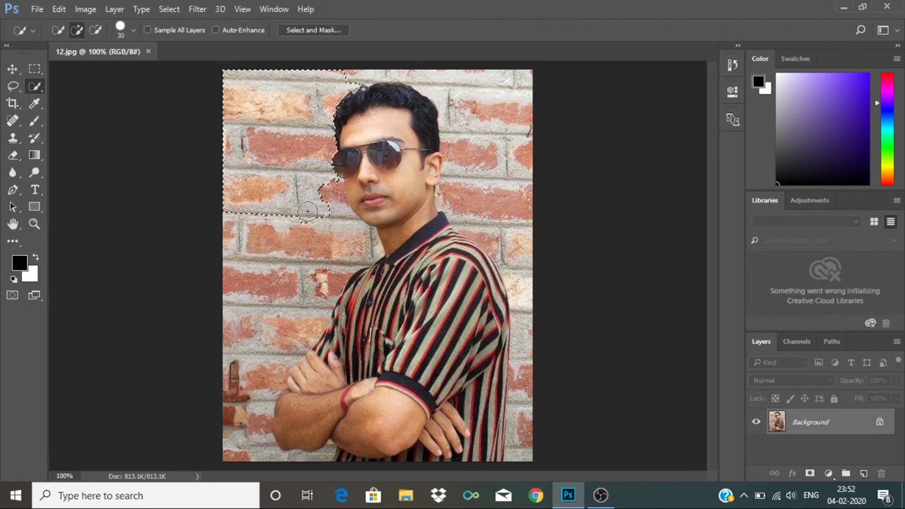